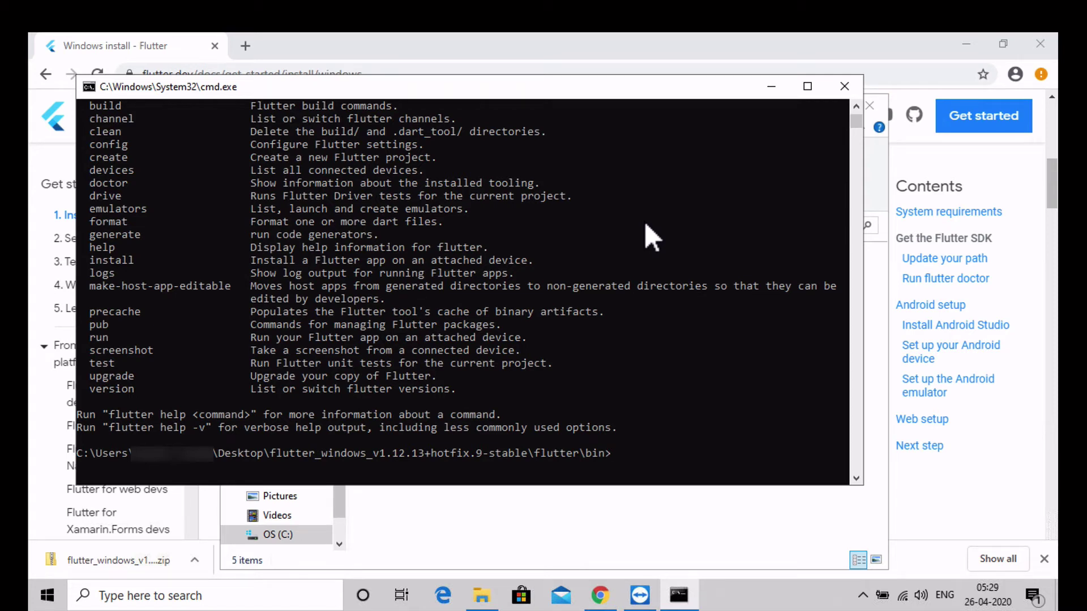
{"action": "type", "text": "cd "}
{"action": "type", "text": ".."}
Move up with cd .. to the parent flutter folder and see flutter reported as not recognized.
{"action": "key", "text": "Return"}
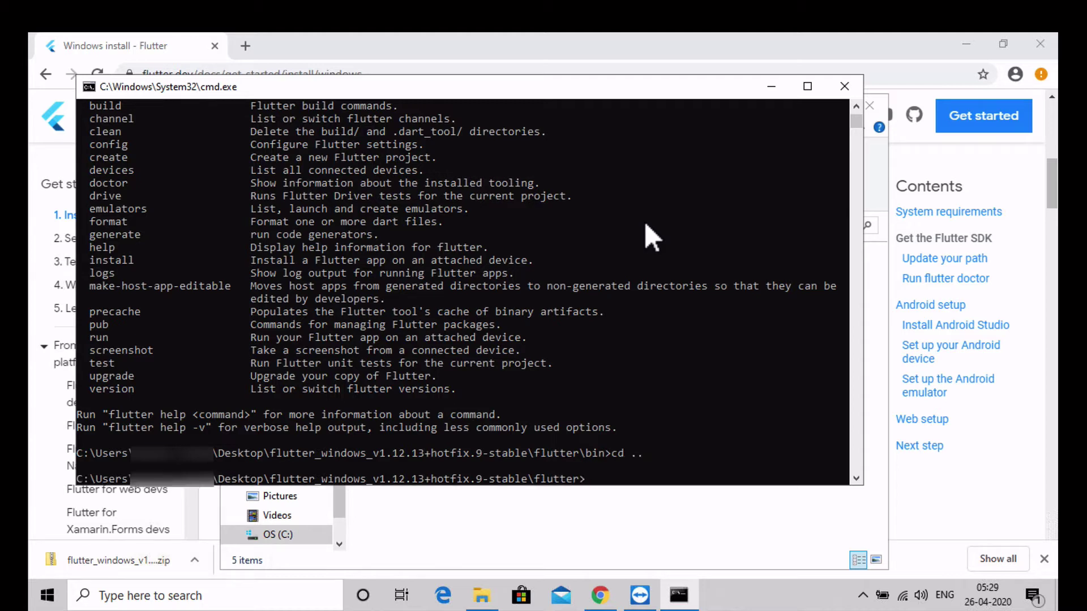
{"action": "type", "text": "flutter"}
{"action": "key", "text": "Return"}
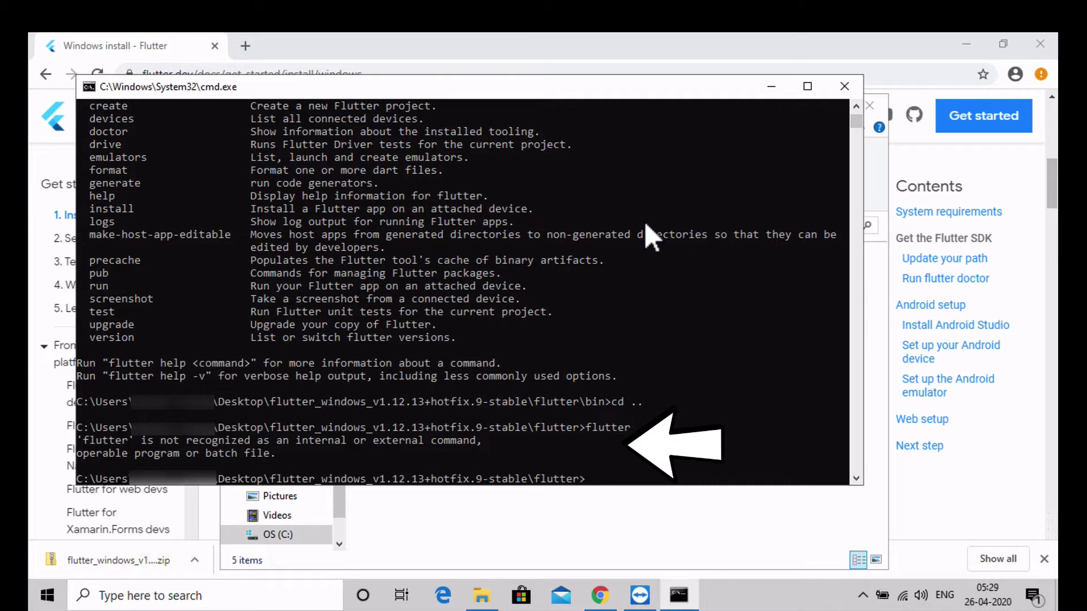
Bring up the Flutter Windows install docs at the 'Update your path' section.
{"action": "left_click", "coordinate": [583, 51]}
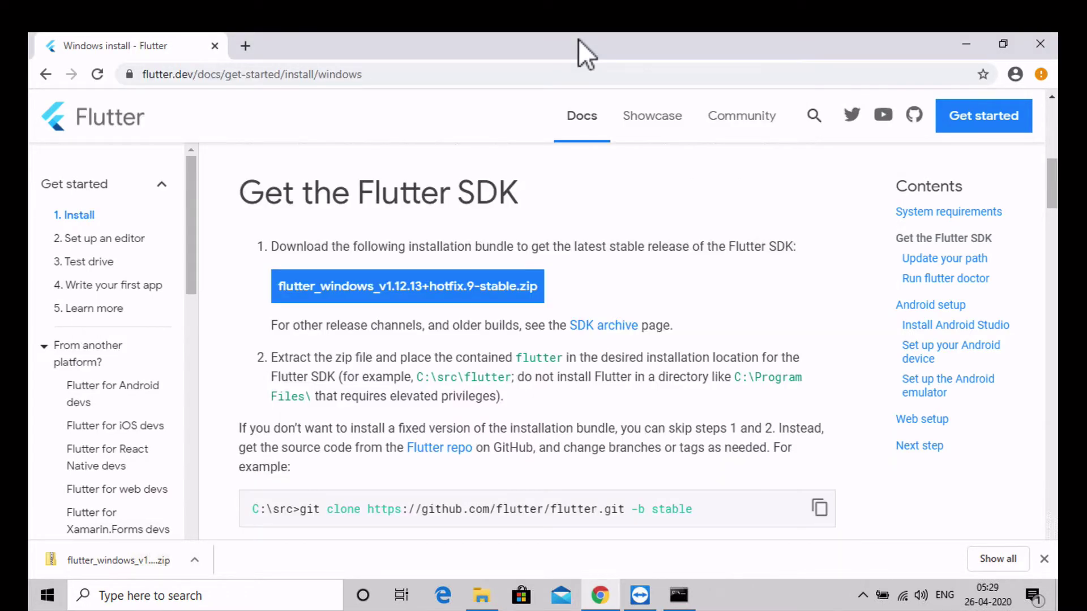
{"action": "scroll", "coordinate": [779, 400], "scroll_direction": "down", "scroll_amount": 2}
{"action": "scroll", "coordinate": [779, 399], "scroll_direction": "down", "scroll_amount": 2}
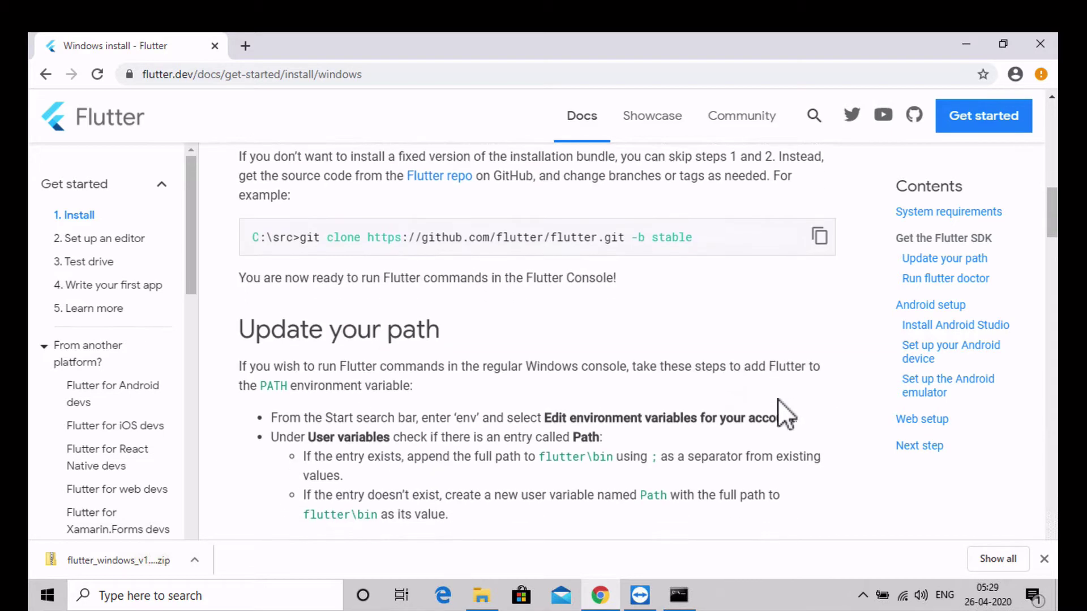
{"action": "scroll", "coordinate": [778, 399], "scroll_direction": "down", "scroll_amount": 1}
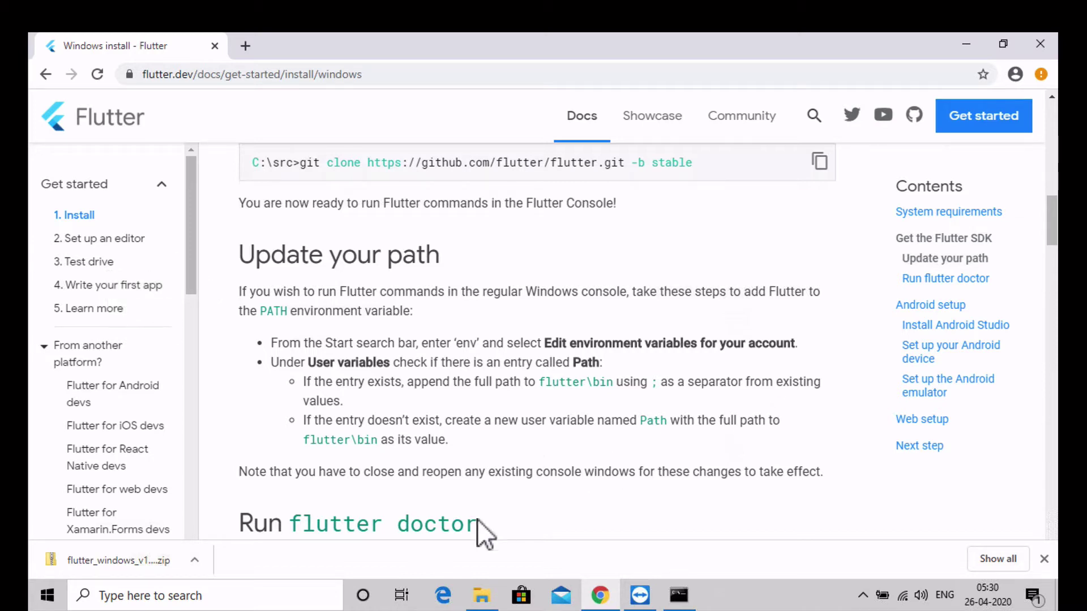
Find 'Edit environment variables for your account' via search and edit the user Path variable.
{"action": "left_click", "coordinate": [272, 600]}
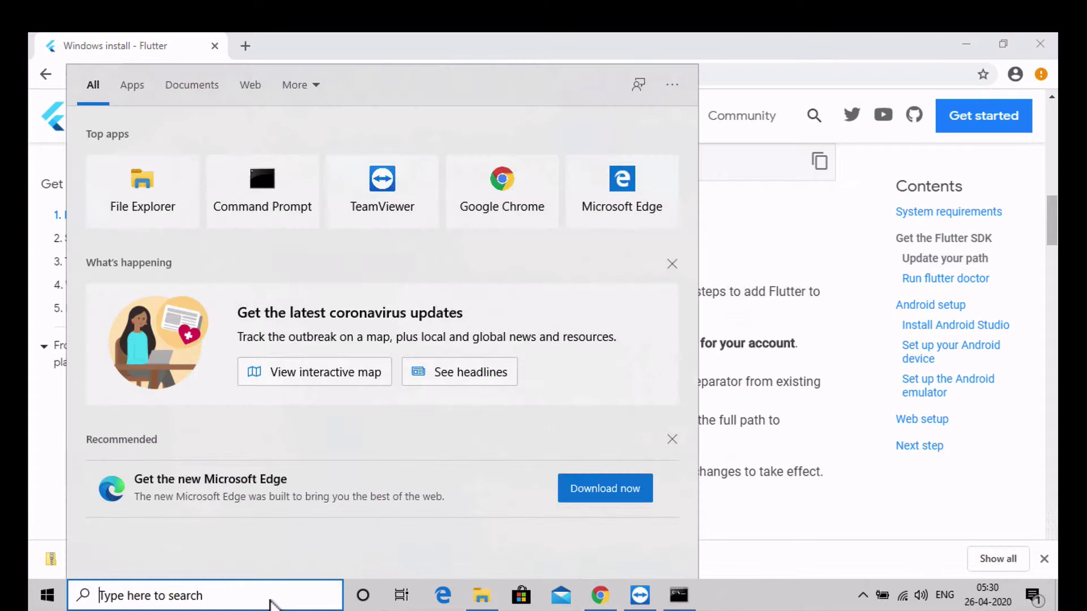
{"action": "type", "text": "env"}
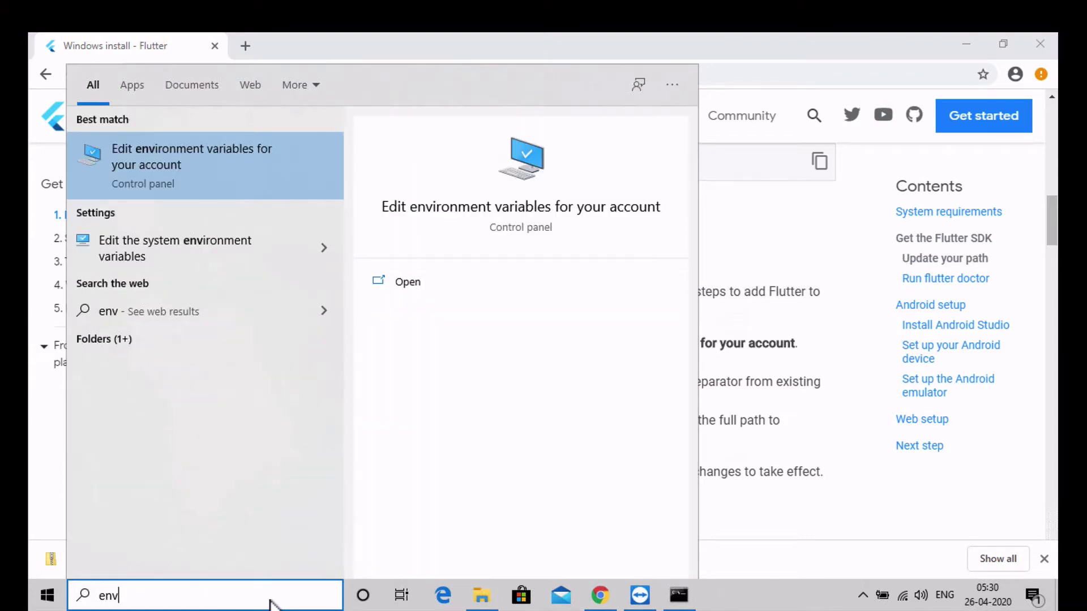
{"action": "left_click", "coordinate": [230, 179]}
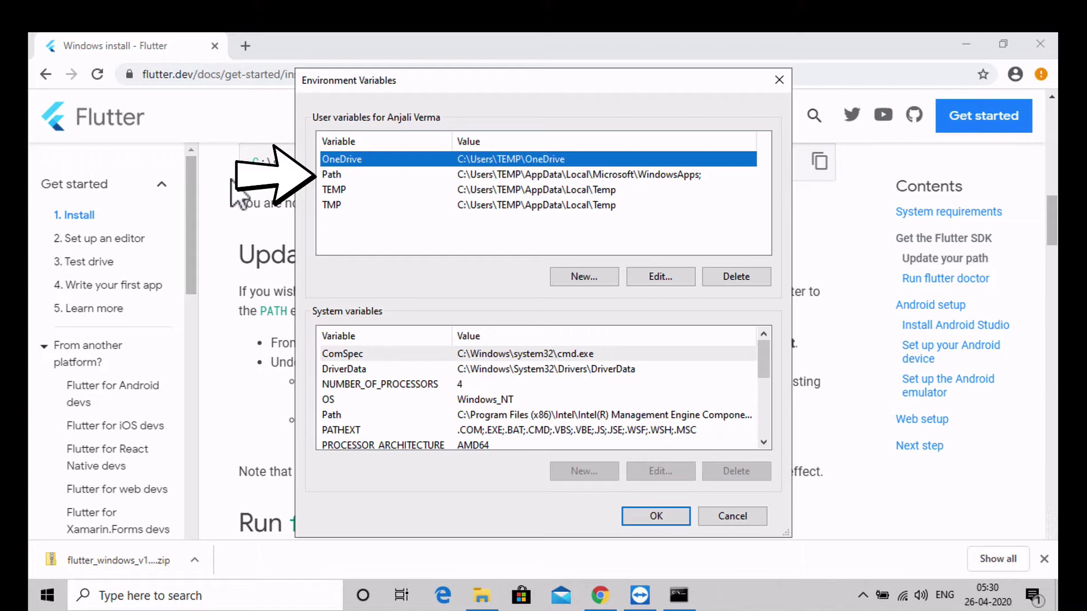
{"action": "left_click", "coordinate": [733, 175]}
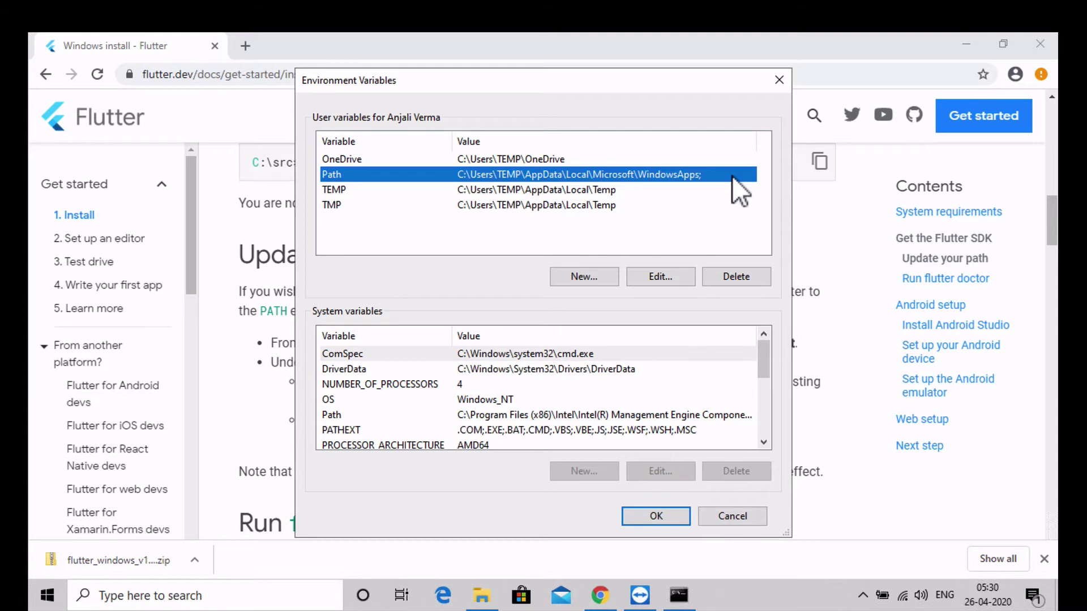
{"action": "left_click", "coordinate": [653, 276]}
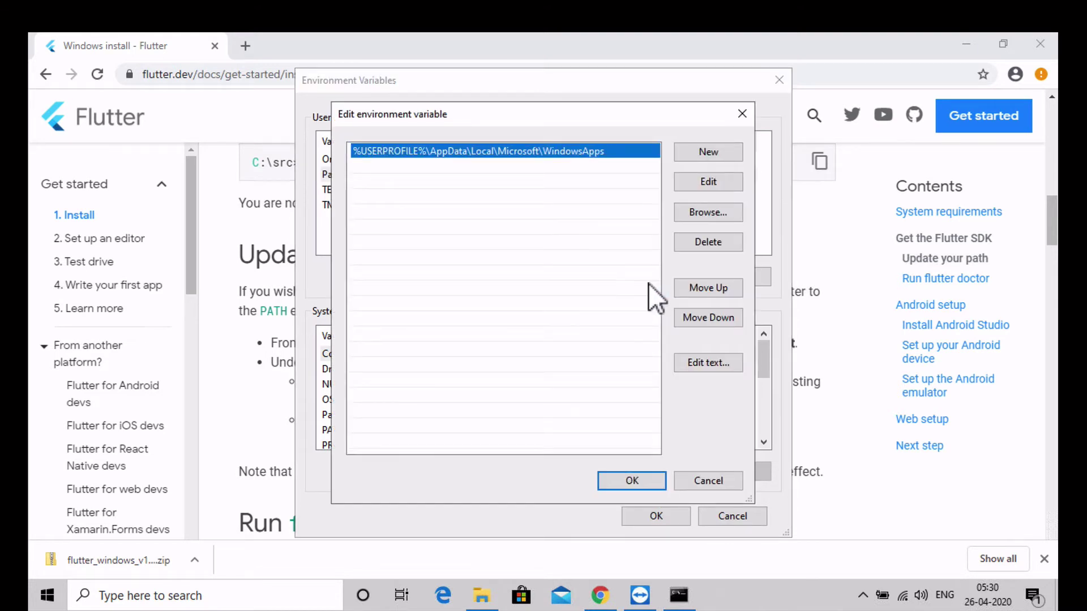
Copy the full flutter\bin folder path from Explorer's address bar, then return to the Path editor.
{"action": "left_click", "coordinate": [481, 595]}
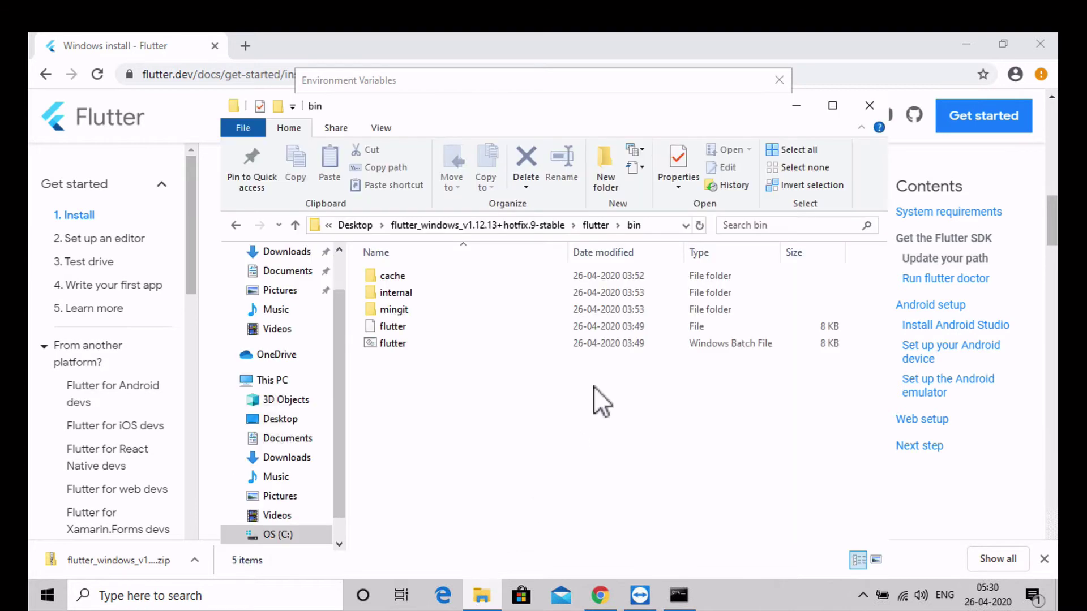
{"action": "left_click", "coordinate": [635, 226]}
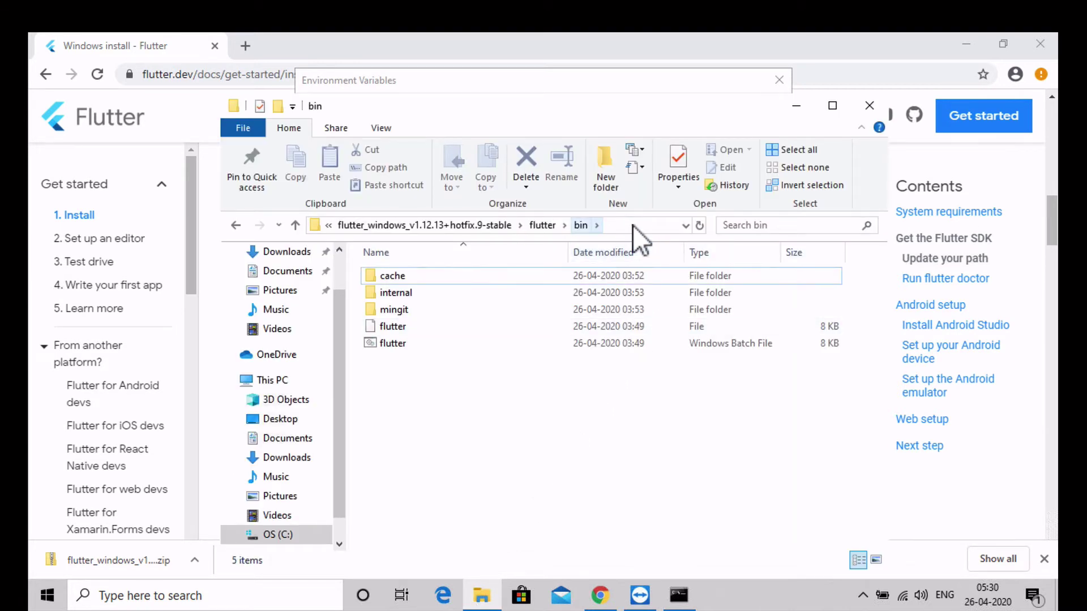
{"action": "left_click", "coordinate": [663, 226]}
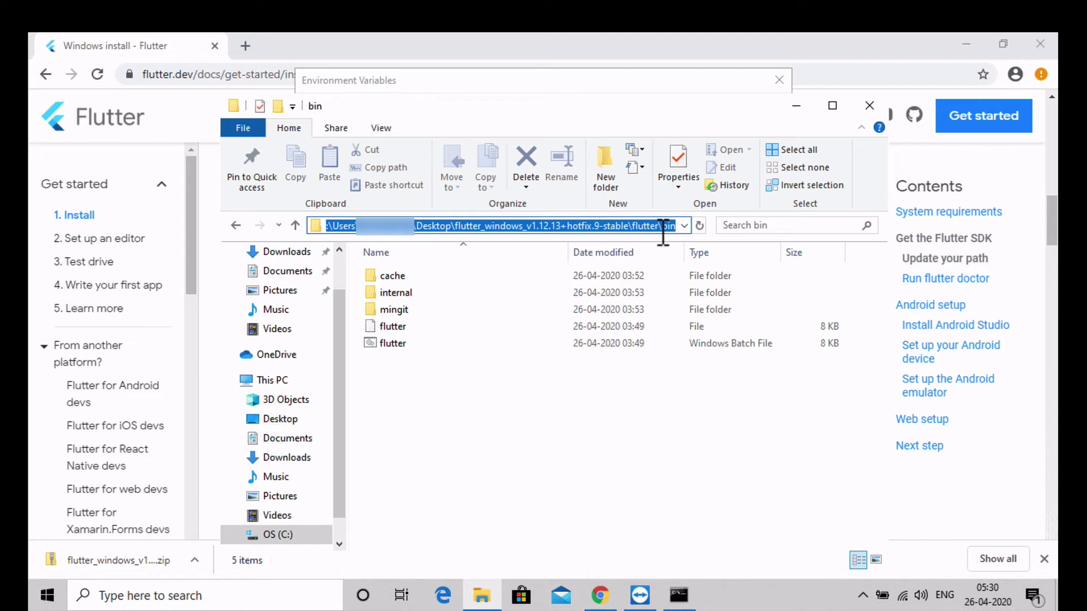
{"action": "right_click", "coordinate": [644, 228]}
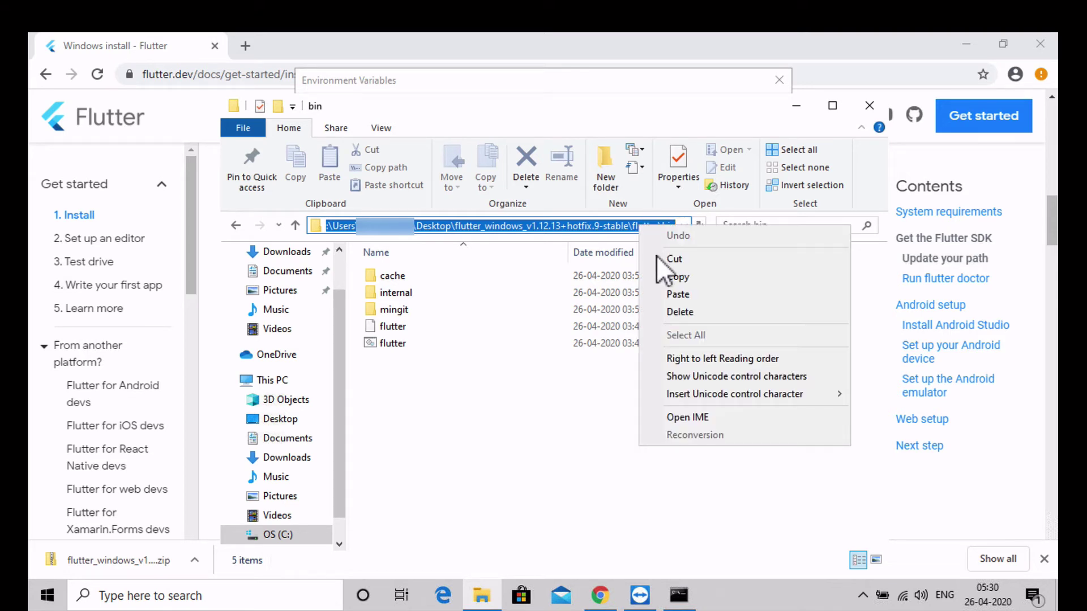
{"action": "left_click", "coordinate": [664, 276]}
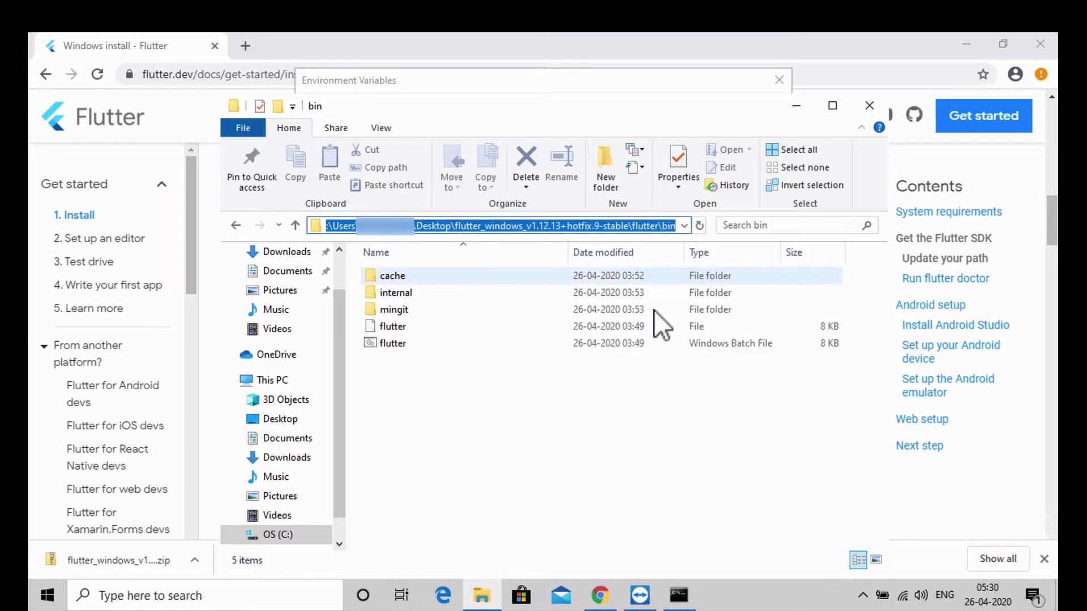
{"action": "left_click", "coordinate": [480, 74]}
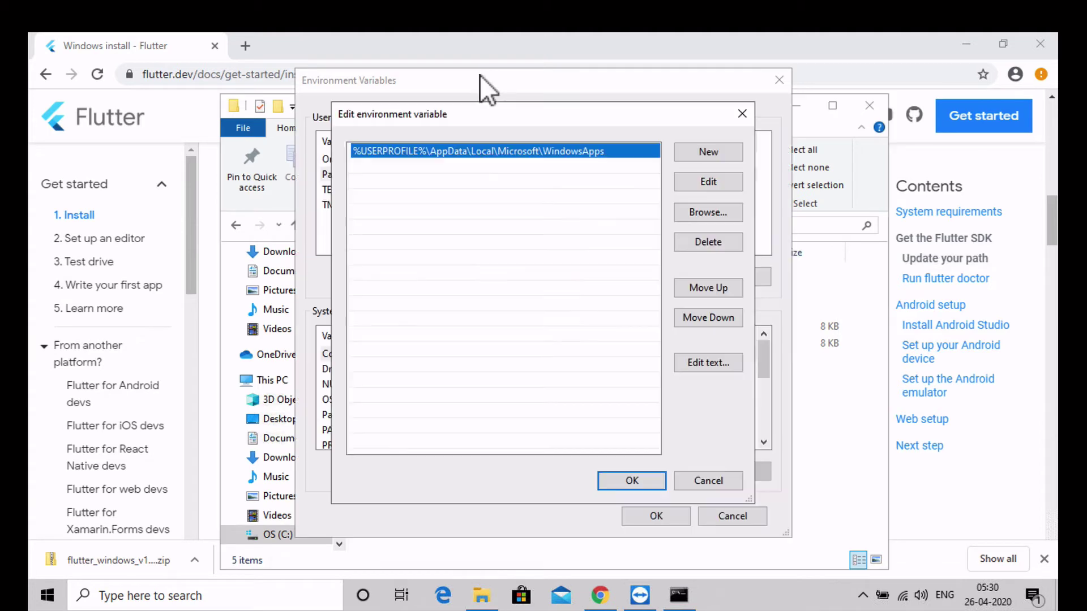
Paste the flutter\bin path as a new Path entry below WindowsApps and confirm the edit.
{"action": "left_click", "coordinate": [685, 152]}
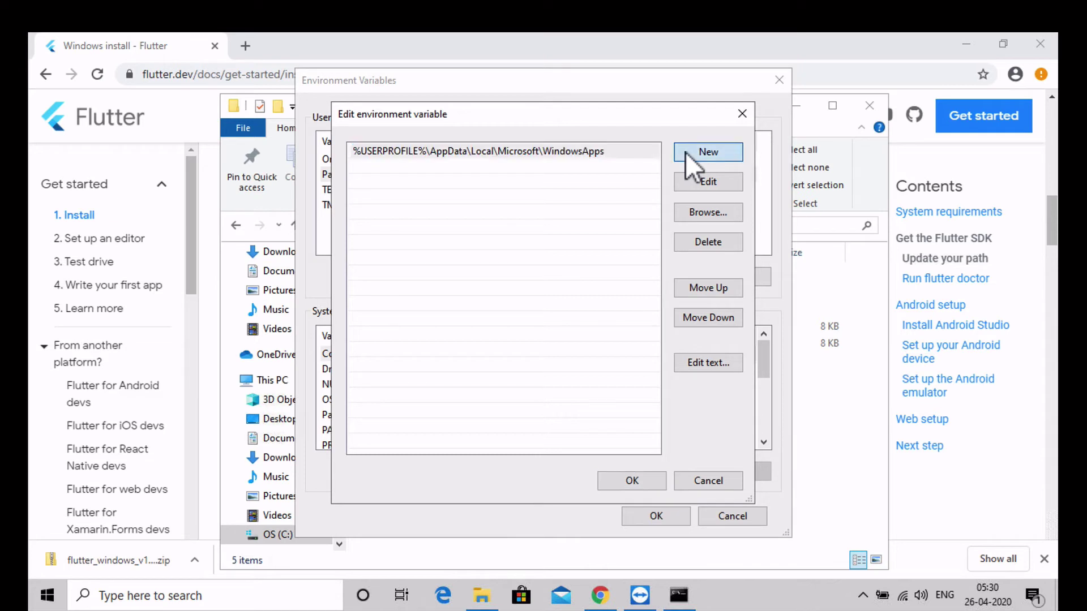
{"action": "right_click", "coordinate": [355, 166]}
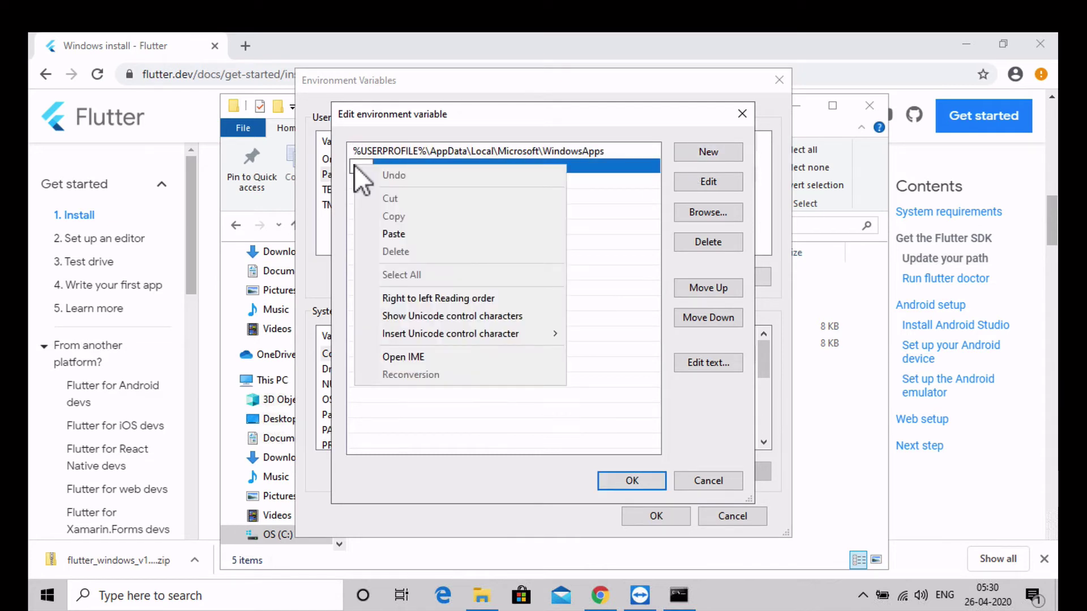
{"action": "left_click", "coordinate": [374, 230]}
{"action": "left_click", "coordinate": [410, 244]}
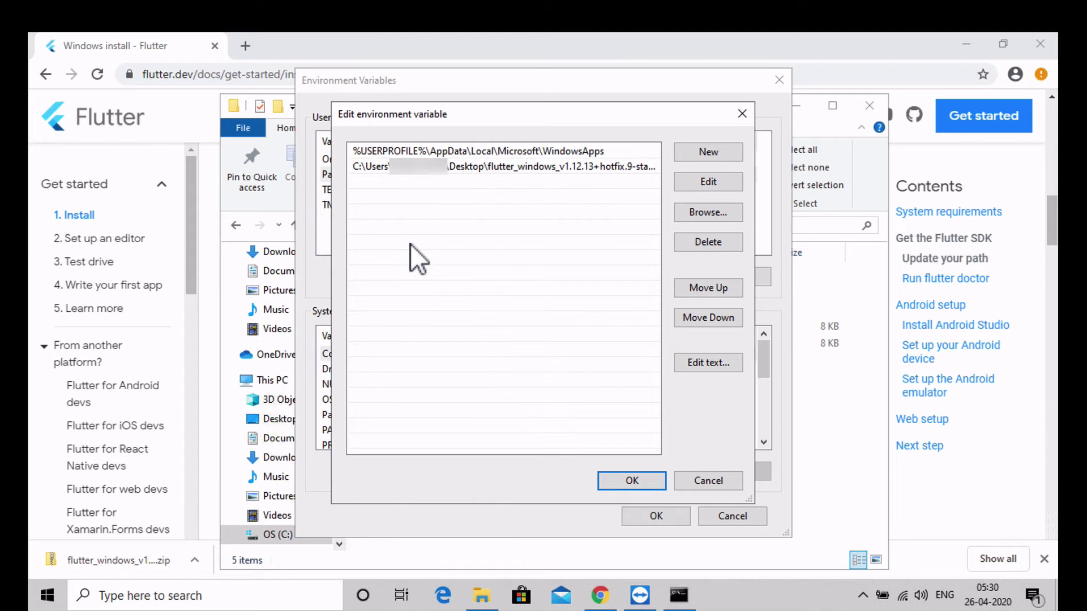
{"action": "left_click", "coordinate": [625, 483]}
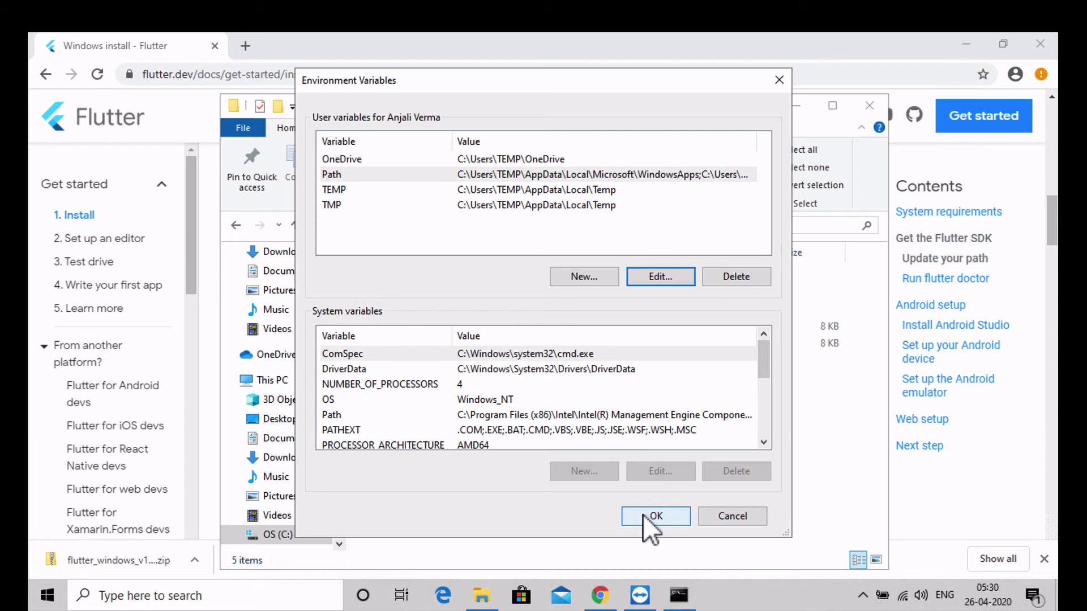
Save the environment variable changes and close the old console window.
{"action": "left_click", "coordinate": [643, 514]}
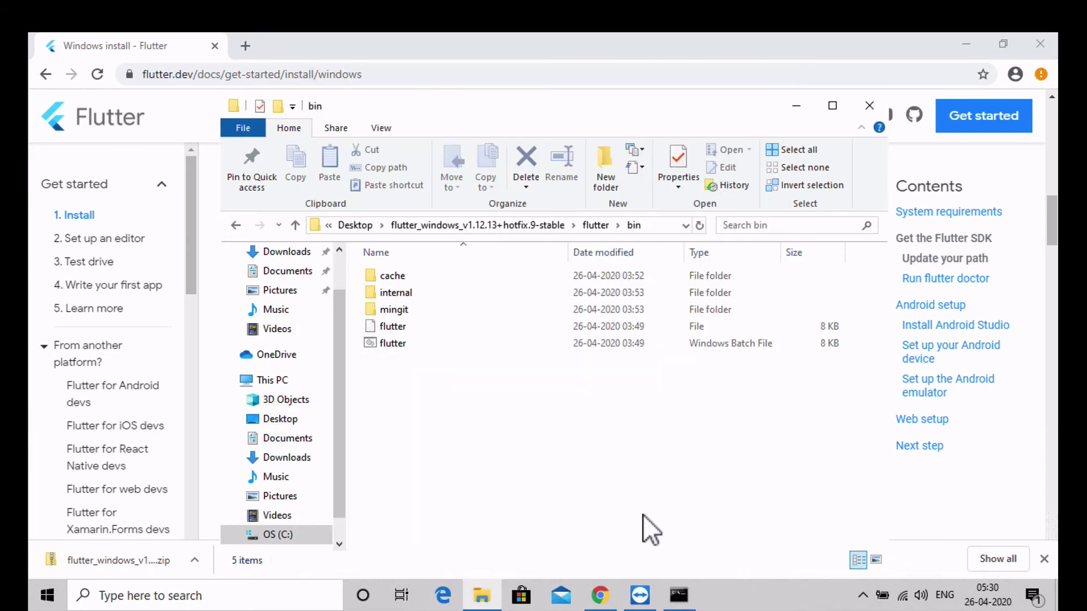
{"action": "left_click", "coordinate": [680, 596]}
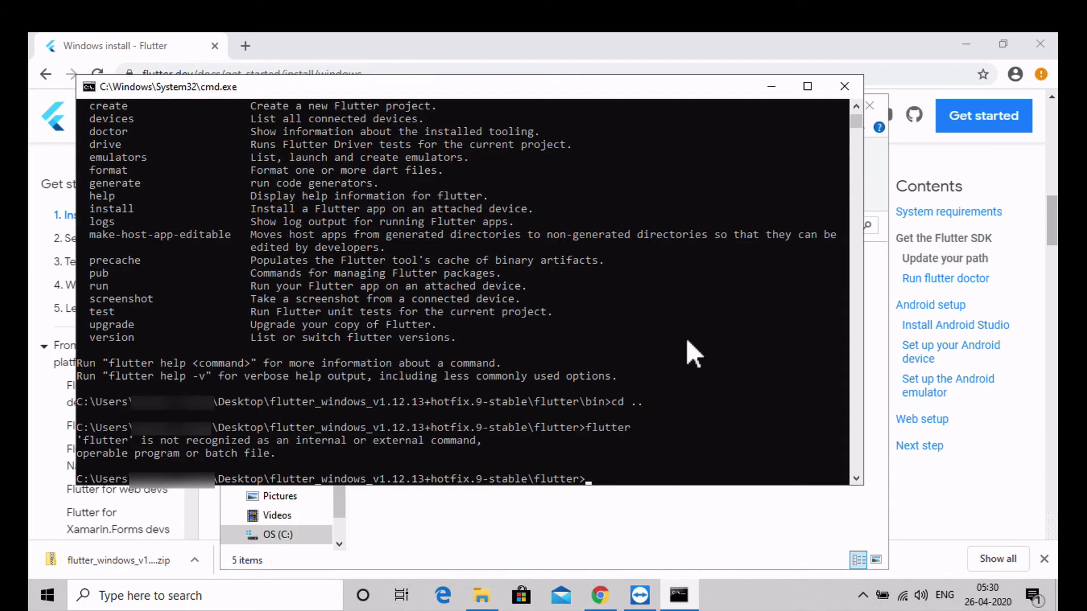
{"action": "left_click", "coordinate": [845, 86]}
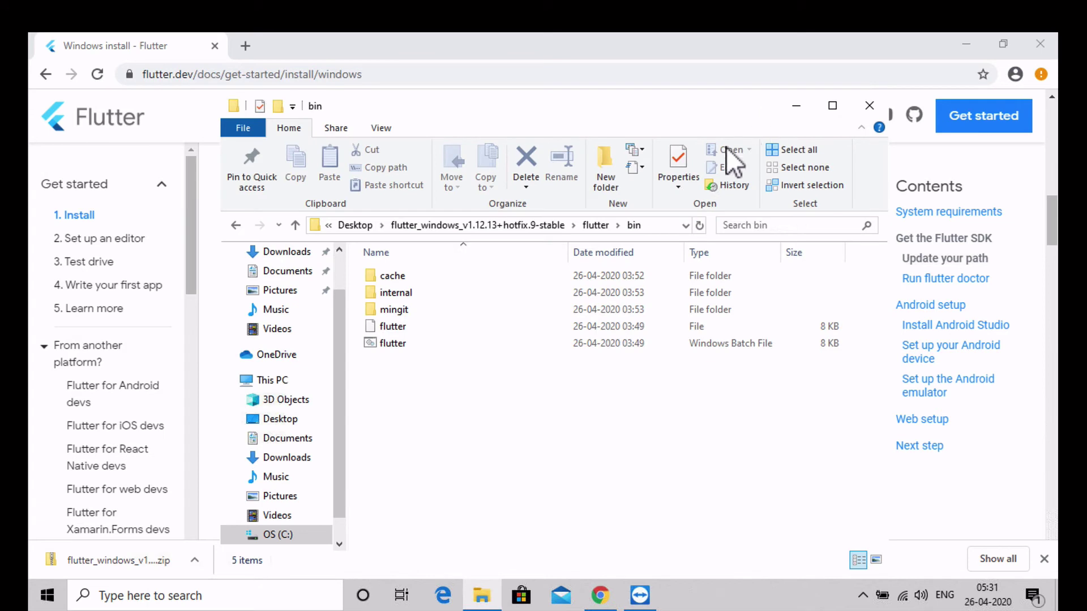
Open a fresh console from the bin folder and run flutter there and in the parent folder.
{"action": "left_click", "coordinate": [635, 226]}
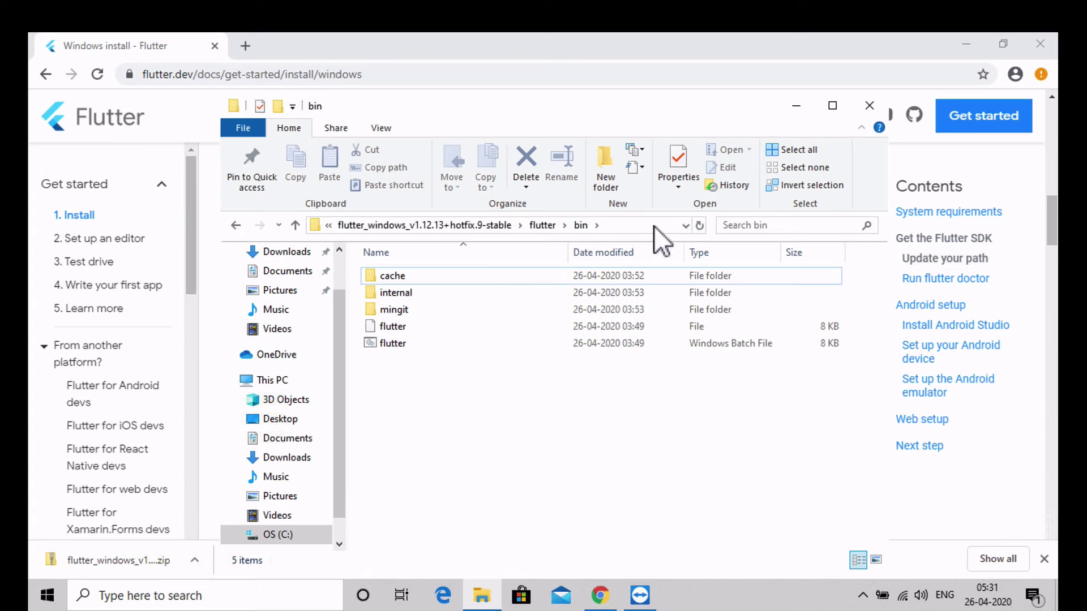
{"action": "left_click", "coordinate": [663, 228]}
{"action": "type", "text": "cmd"}
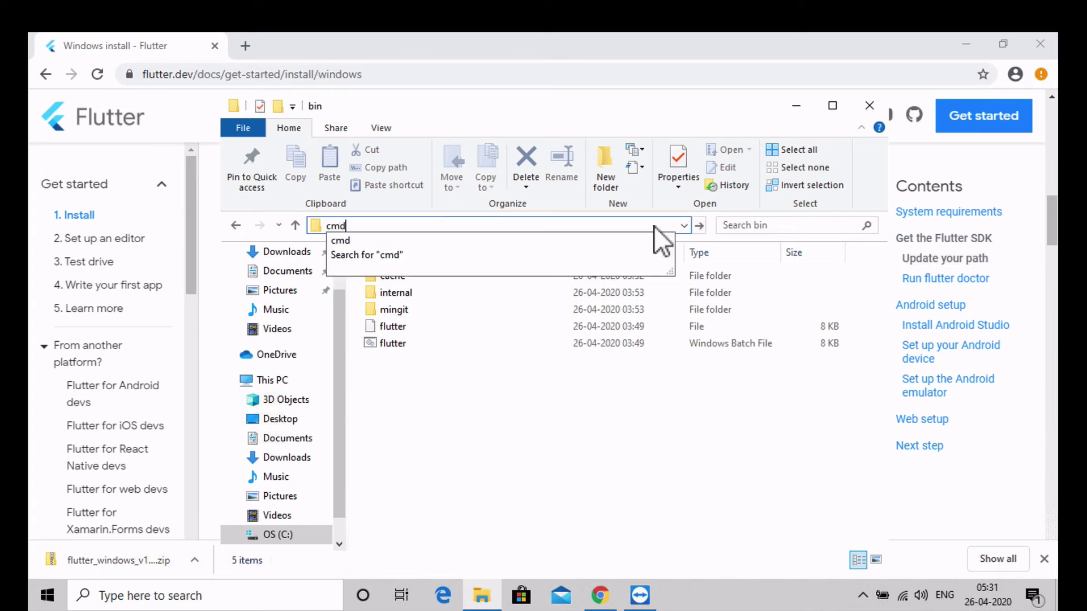
{"action": "key", "text": "Return"}
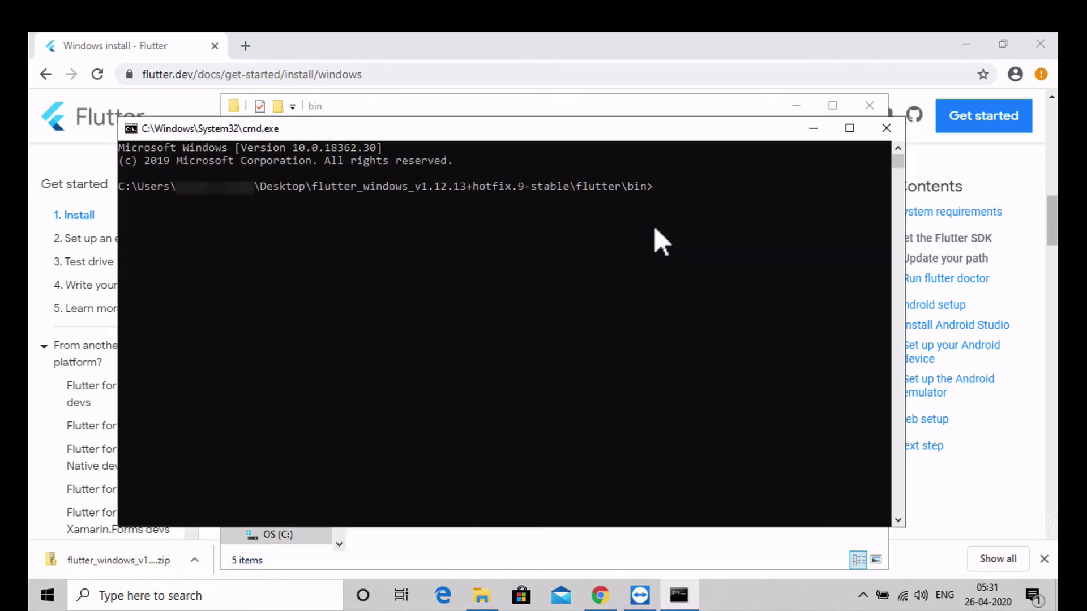
{"action": "type", "text": "flutter"}
{"action": "key", "text": "Return"}
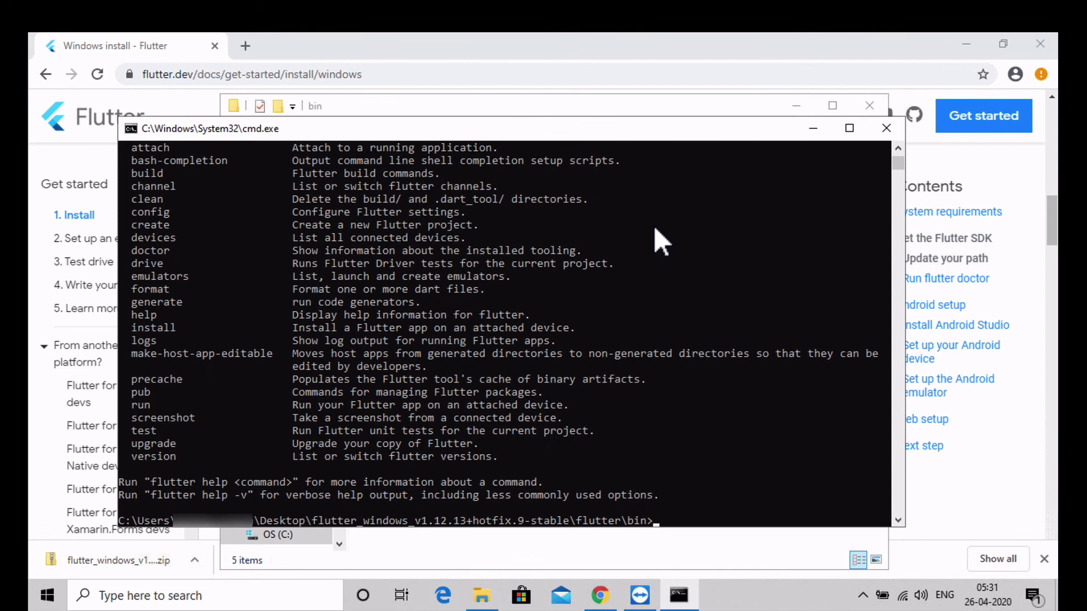
{"action": "type", "text": "cd ."}
{"action": "type", "text": "."}
{"action": "key", "text": "Return"}
{"action": "type", "text": "flu"}
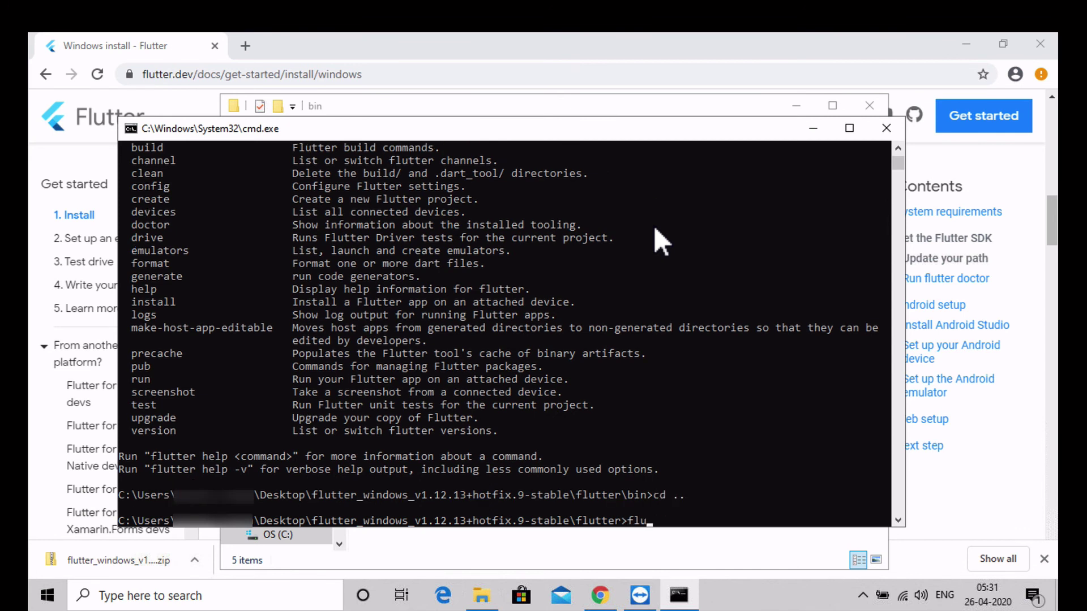
{"action": "type", "text": "tter"}
{"action": "key", "text": "Return"}
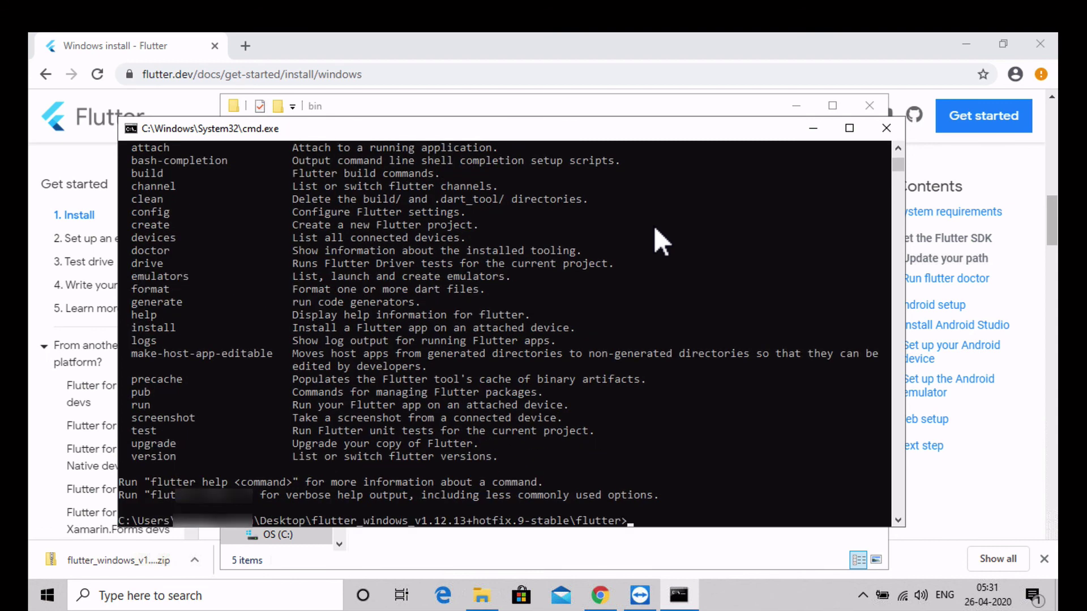
{"action": "type", "text": "cd .."}
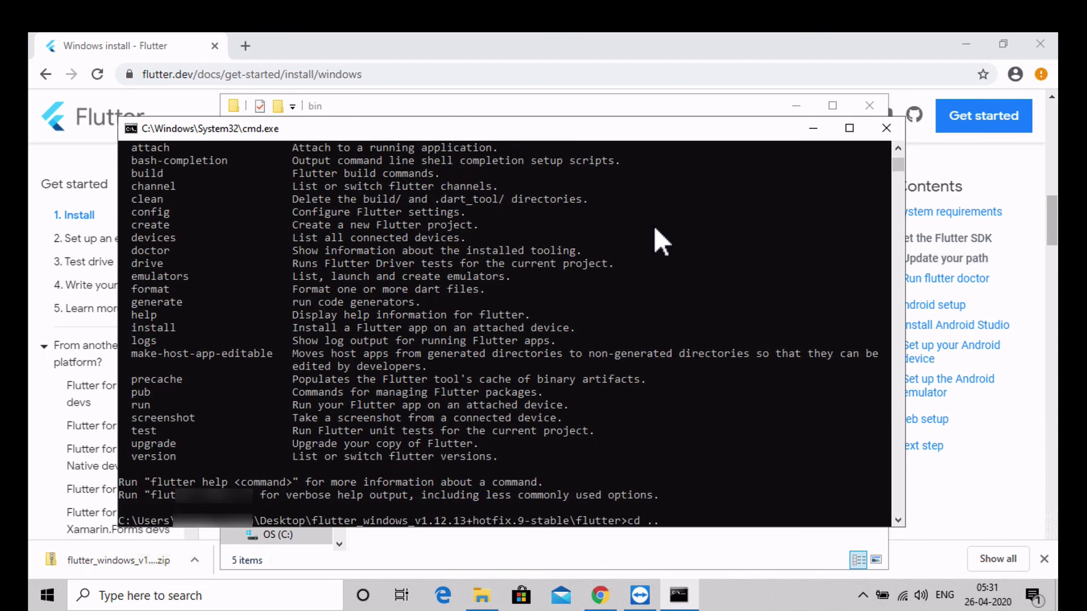